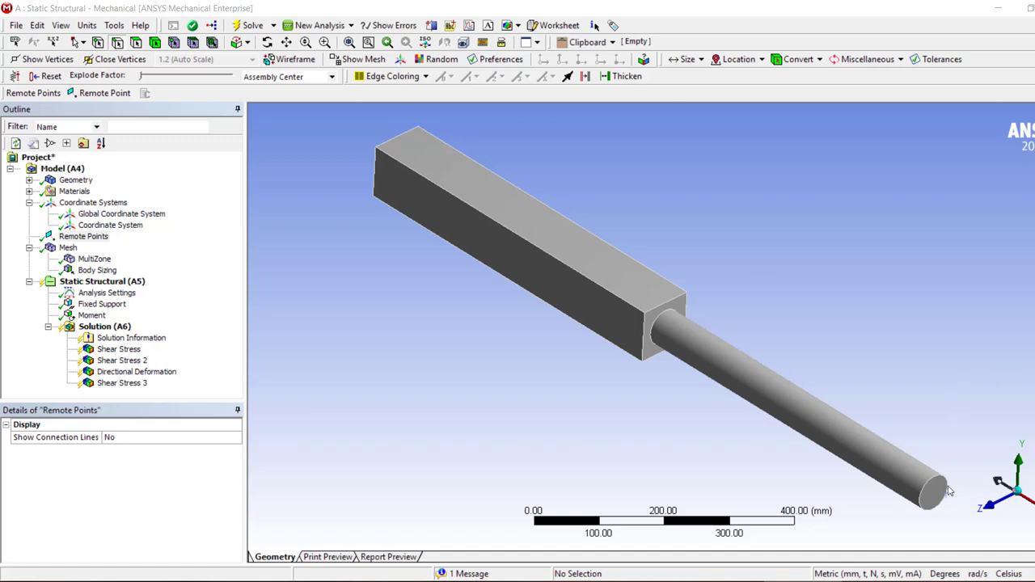
Select the 30 mm radius circular edge at the round shaft's free end
left_click(941, 489)
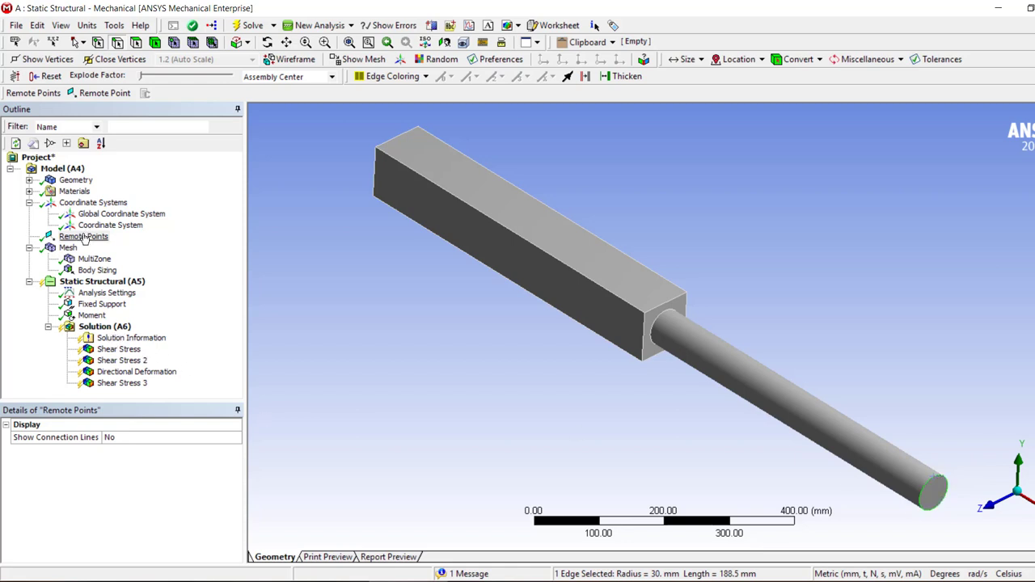
Insert a remote point scoped to the shaft's selected end edge
right_click(84, 236)
left_click(289, 239)
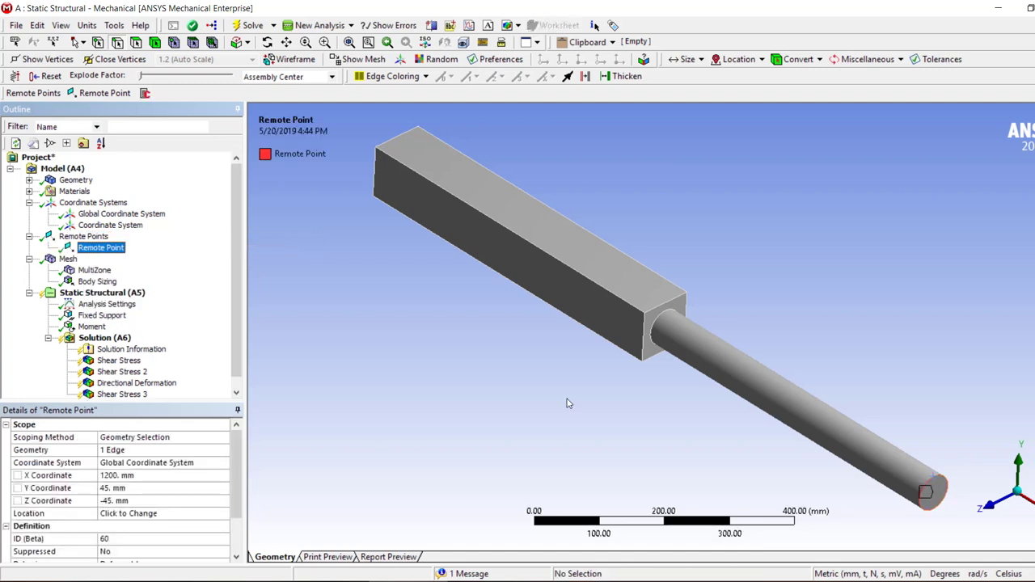
left_click_drag(981, 468, 882, 521)
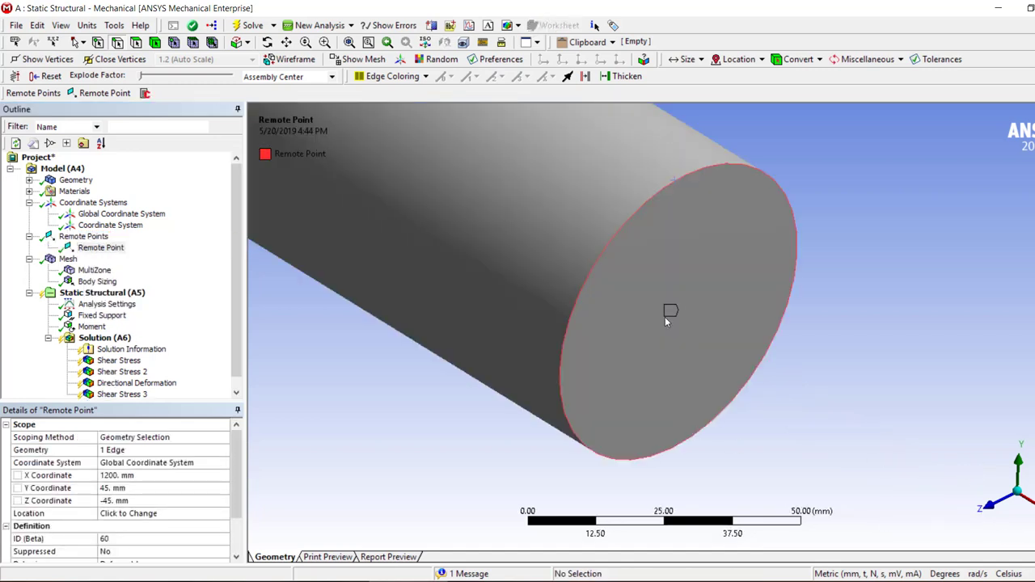
Attach a command snippet to the remote point containing Measure_pilot=_npilot
right_click(101, 247)
mouse_move(134, 254)
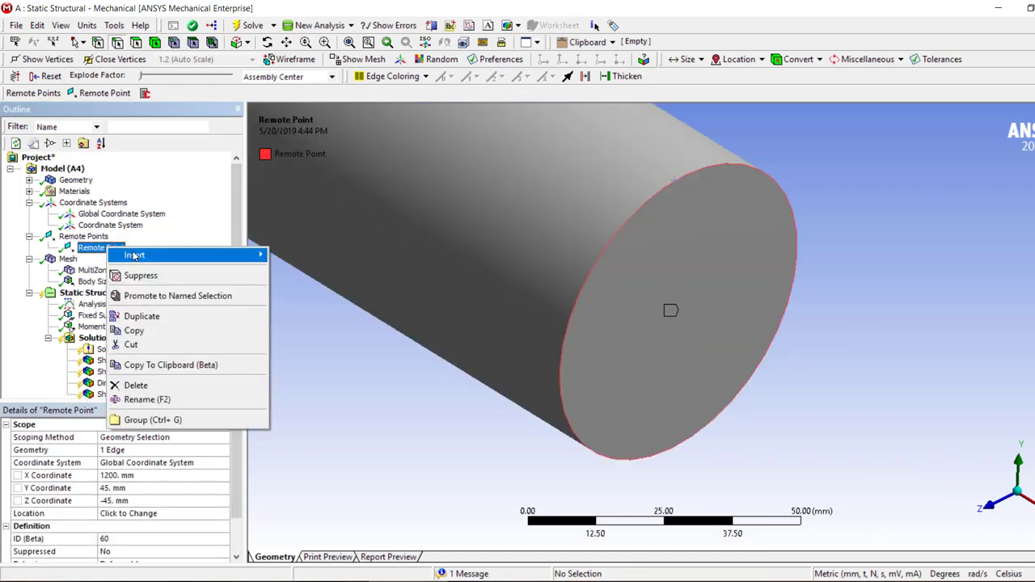
left_click(333, 275)
type("Meas")
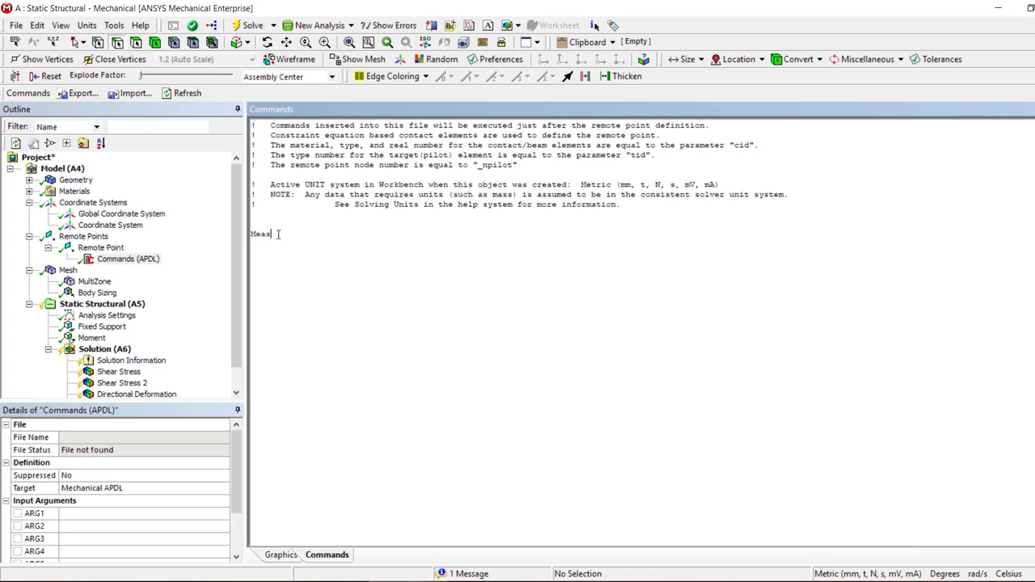
type("ure_pi")
type("lot=_n")
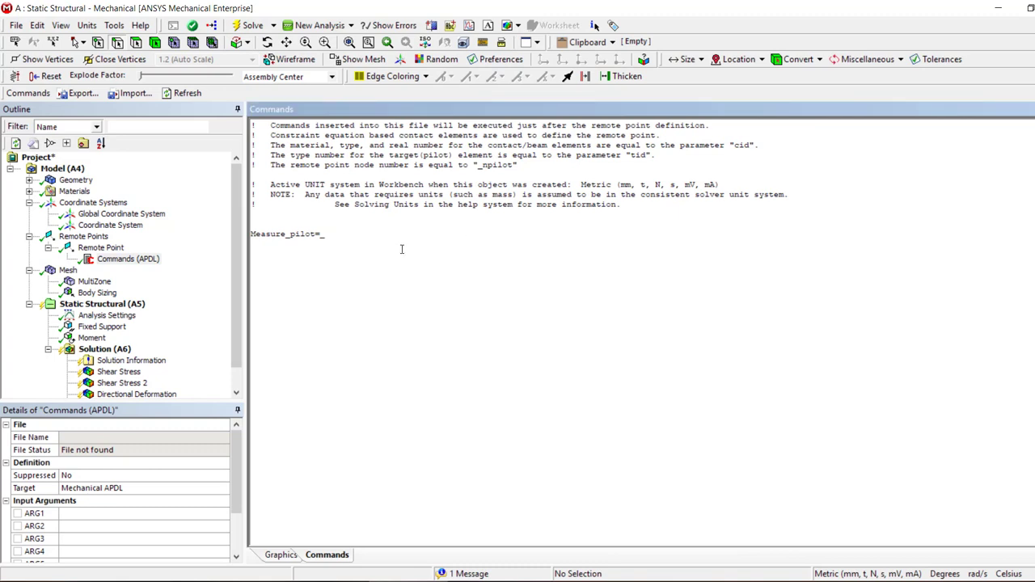
type("pilot")
left_click(359, 232)
left_click_drag(356, 234, 251, 235)
left_click(452, 342)
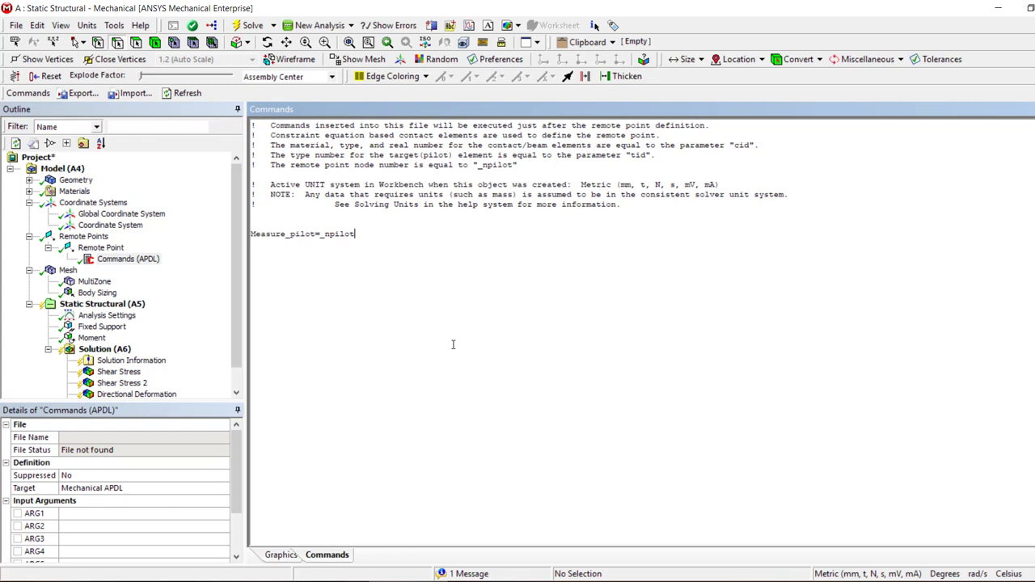
Insert a Commands object under Solution (A6), keeping the output prefix my_
right_click(117, 353)
mouse_move(191, 360)
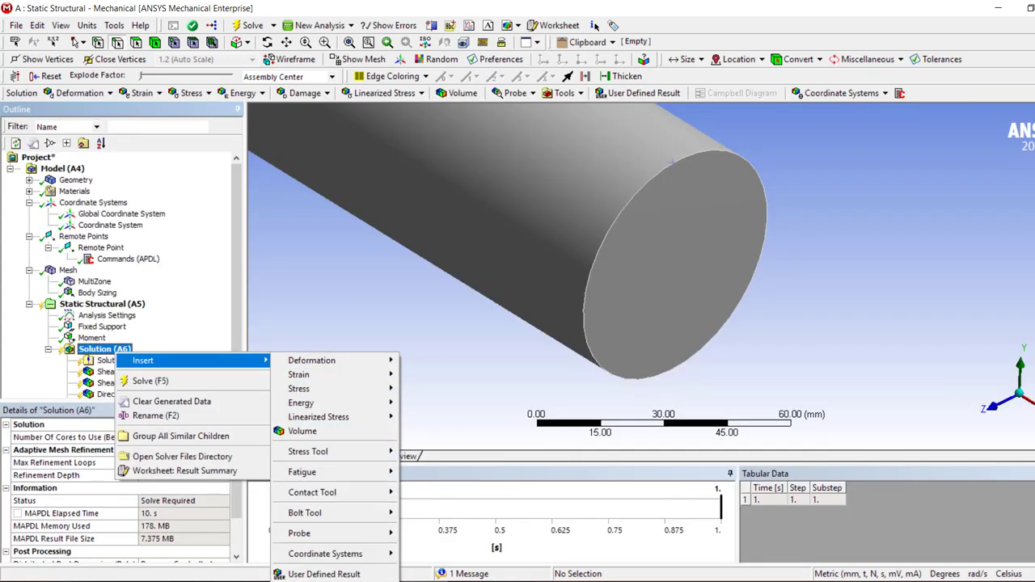
left_click(324, 579)
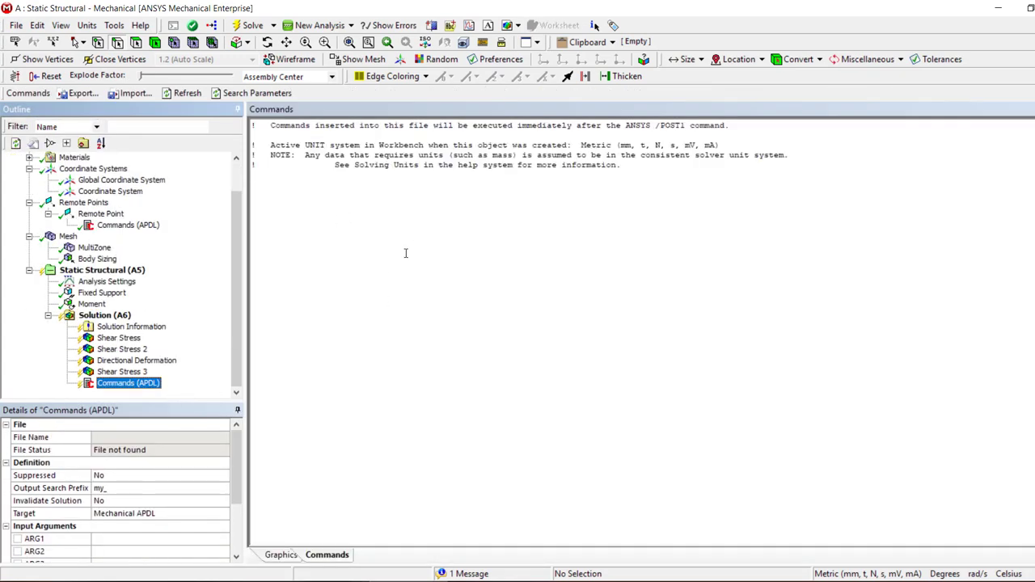
left_click(370, 237)
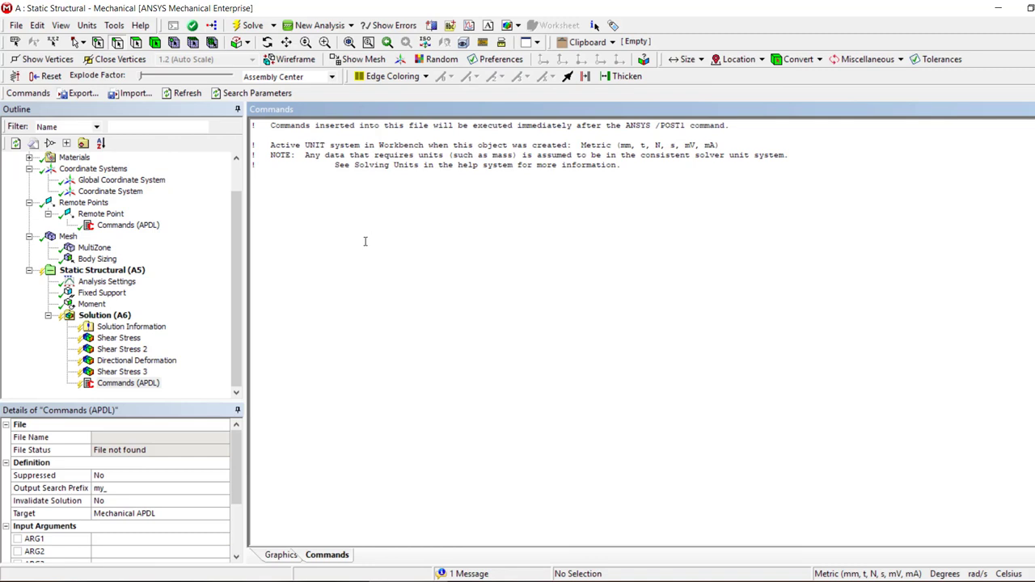
left_click(137, 490)
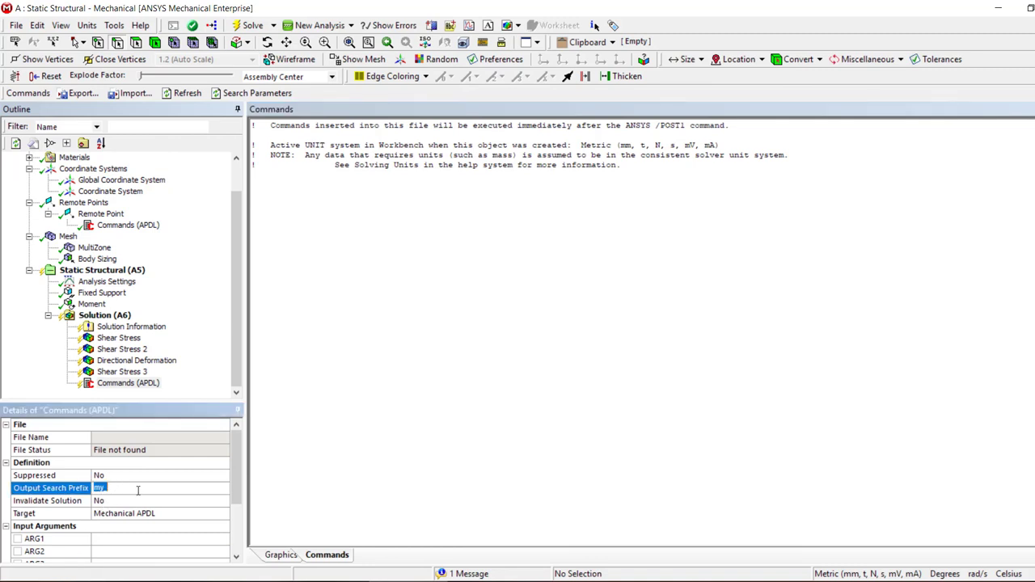
left_click(319, 246)
type("my_rotx")
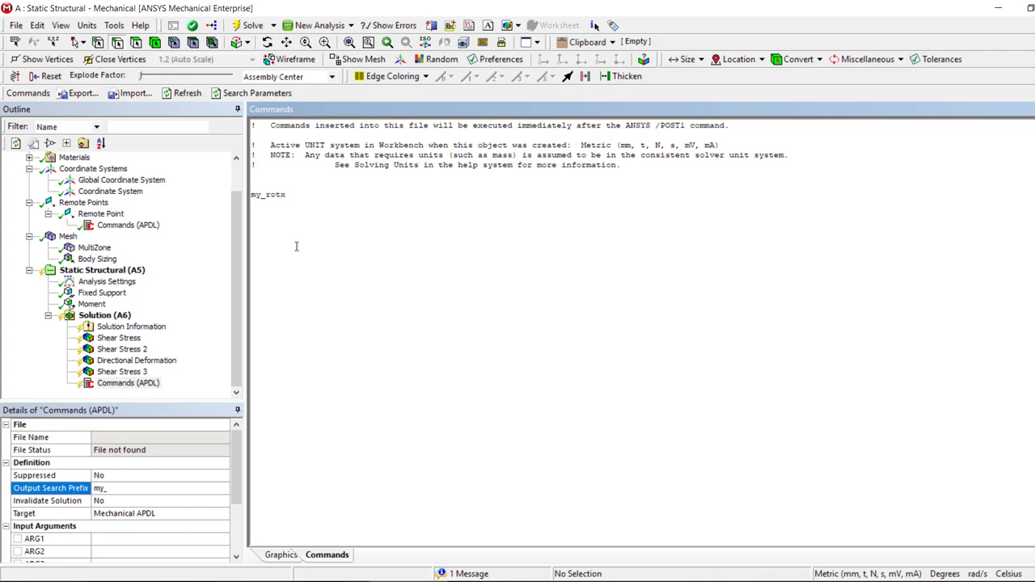
left_click(105, 315)
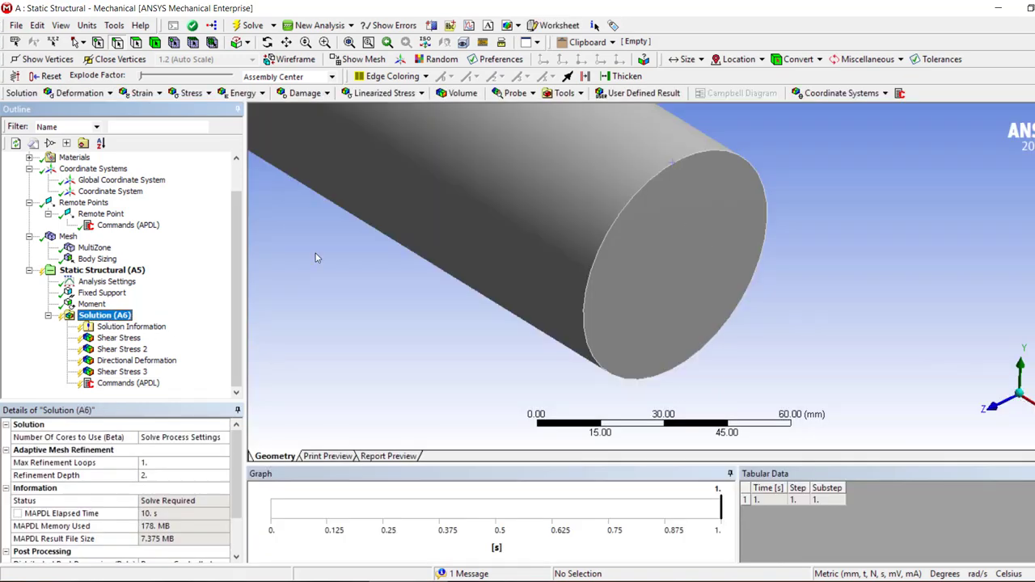
left_click(134, 385)
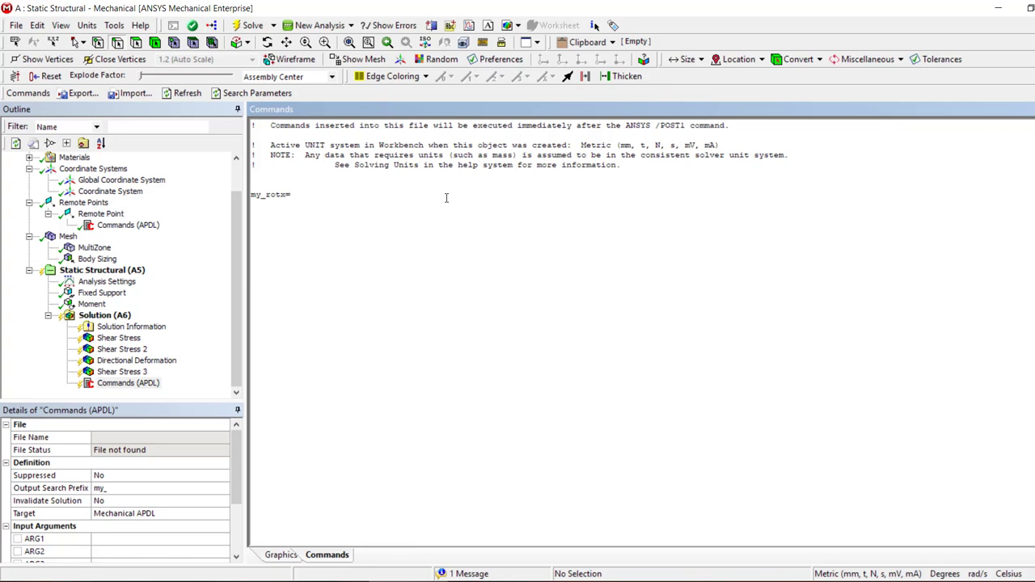
Write my_rotx=ROTX(Measure_pilot), pasting Measure_pilot from the remote point's snippet
type("ROTX(")
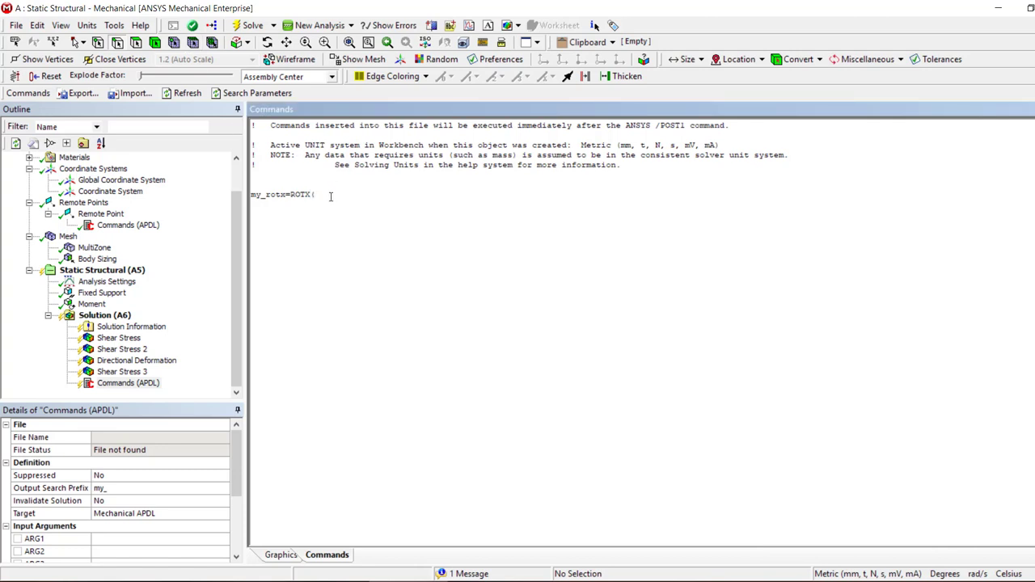
left_click(129, 226)
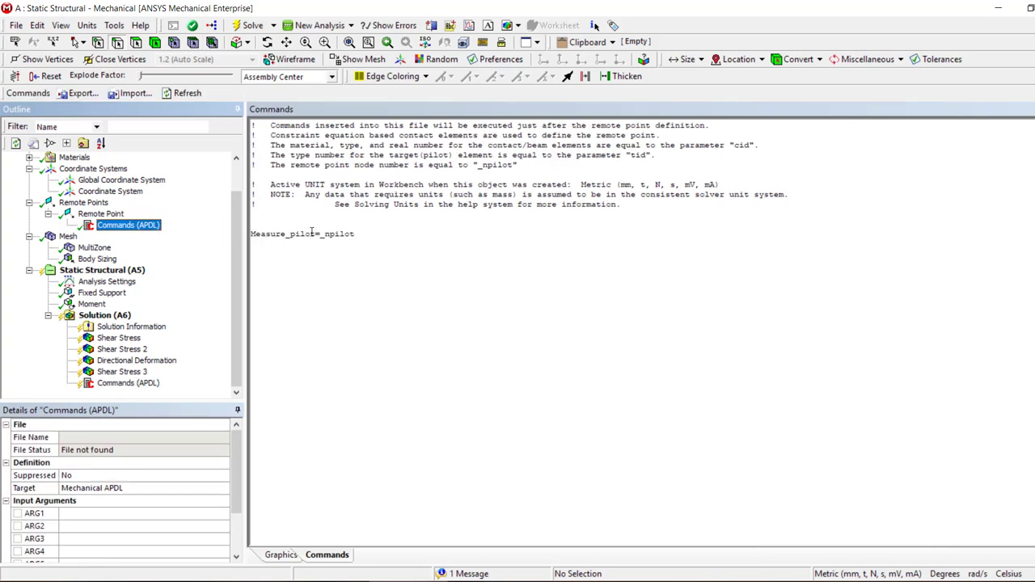
mouse_move(304, 234)
left_mouse_down()
mouse_move(317, 234)
mouse_move(249, 234)
left_mouse_up()
key("ctrl+c")
left_click(130, 383)
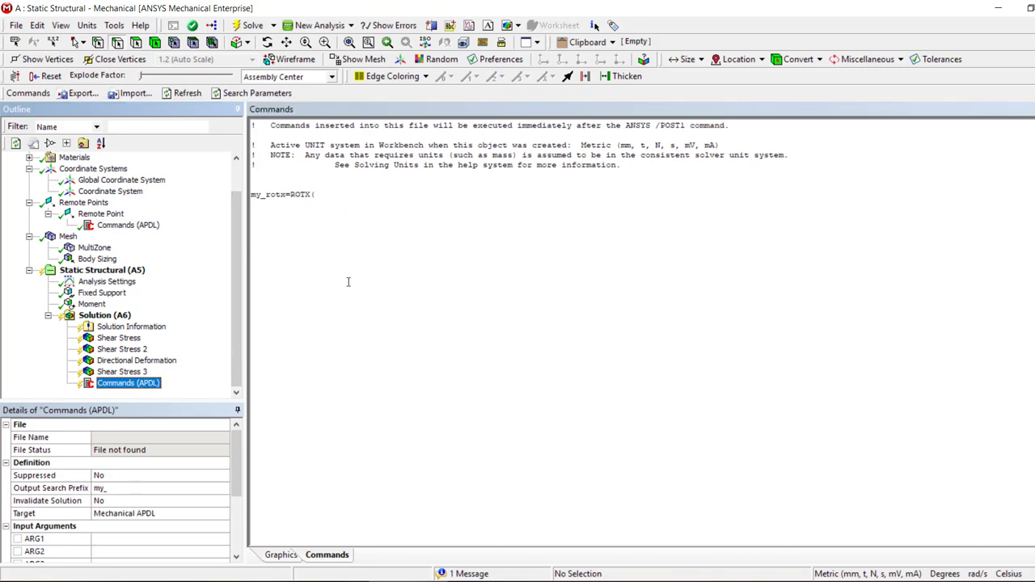
left_click(335, 196)
key("ctrl+v")
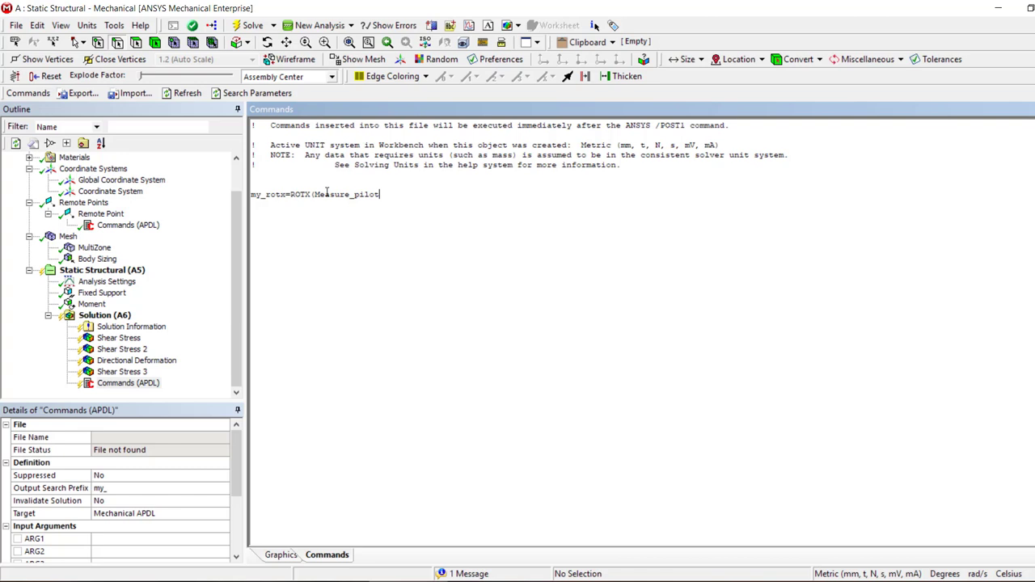
Finish the ROTX line, solve, and read my_rotx as 1.4449e-002 rad
type(")")
left_click(249, 26)
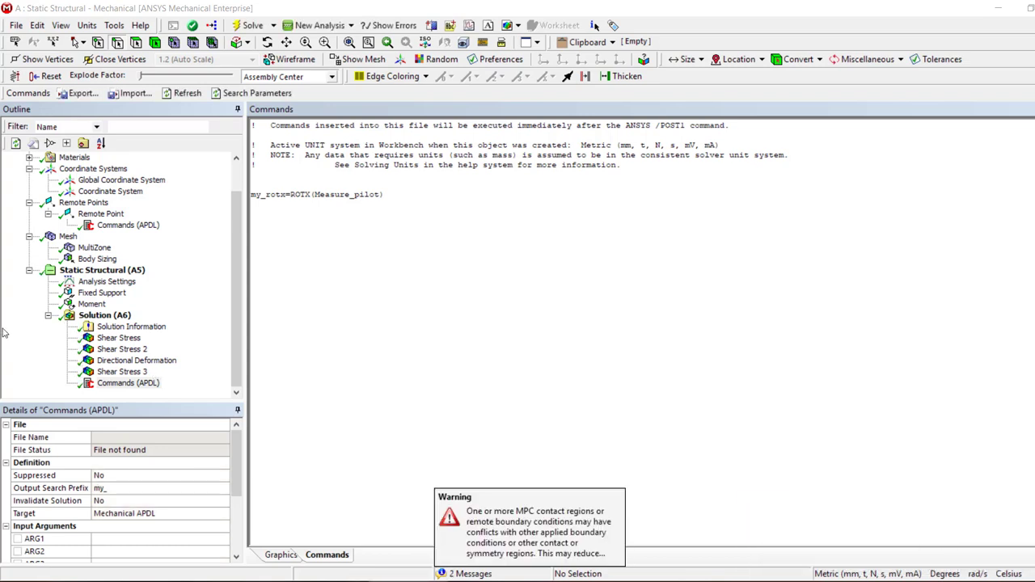
left_click(128, 383)
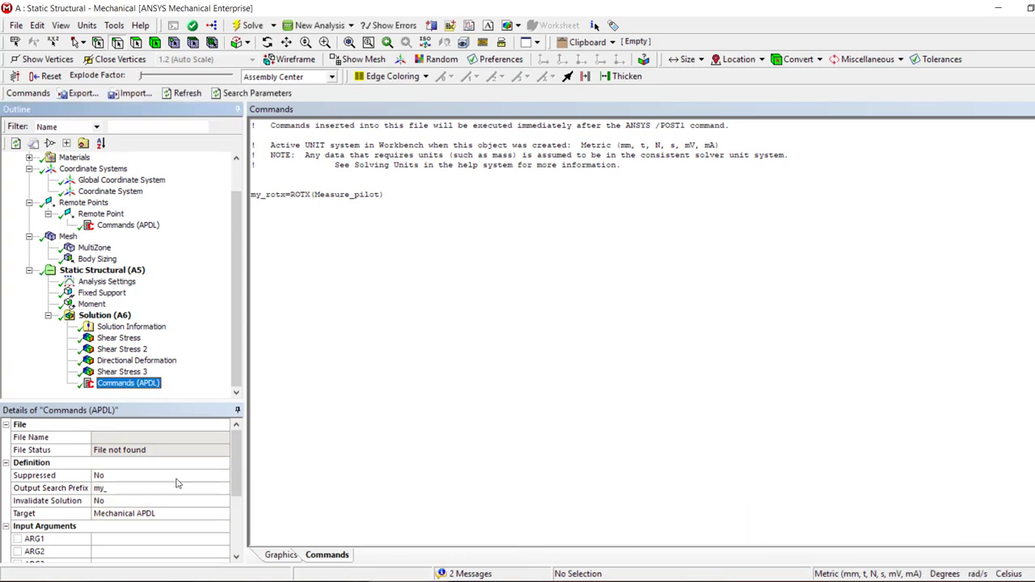
scroll(197, 502, "down", 3)
left_click(129, 553)
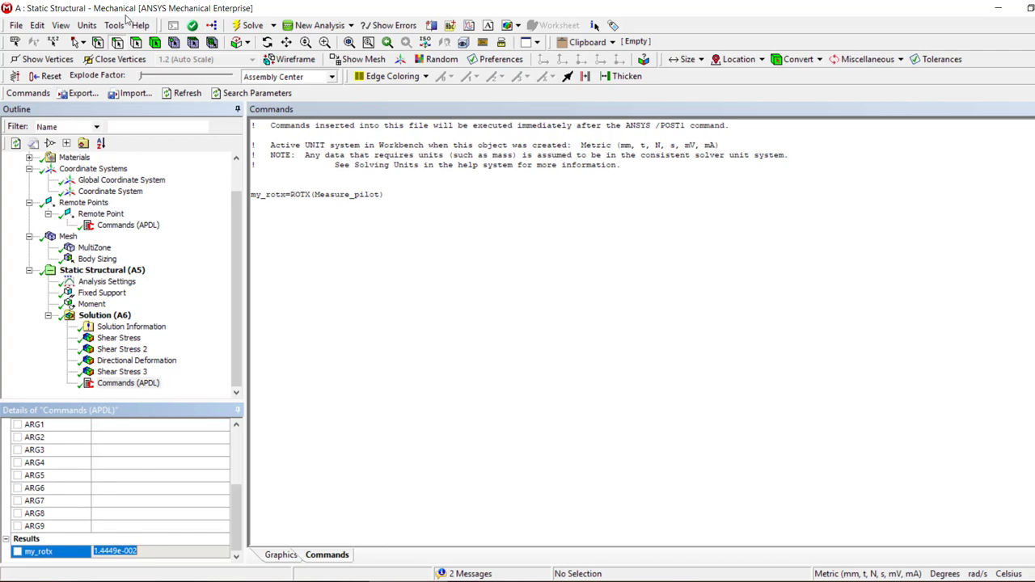
Check unit settings and compare my_rotx with the textbook's 0.01431 rad twist angle
left_click(86, 25)
left_click(453, 451)
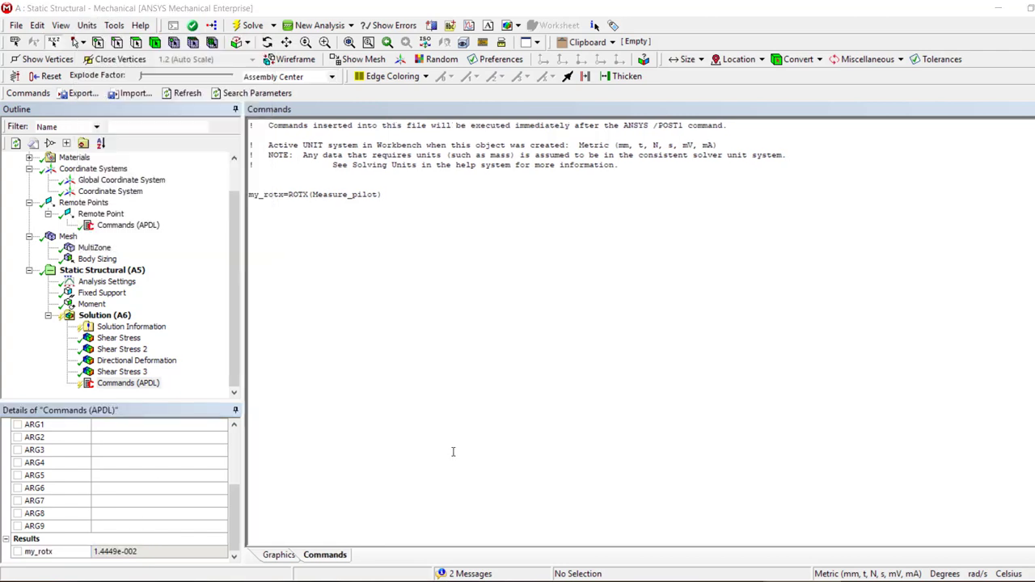
left_click(106, 553)
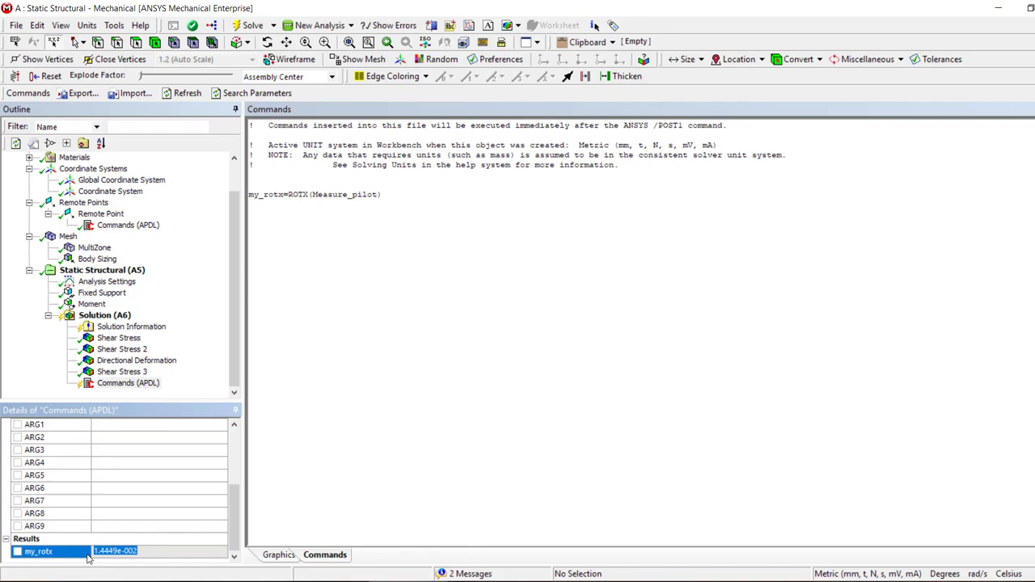
left_click(550, 579)
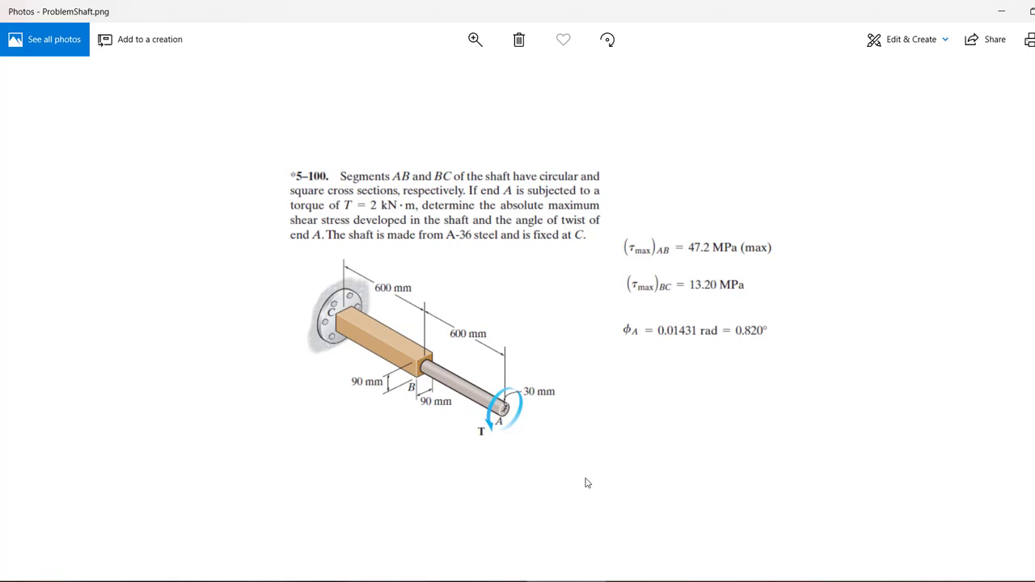
key("alt+Tab")
left_click(394, 194)
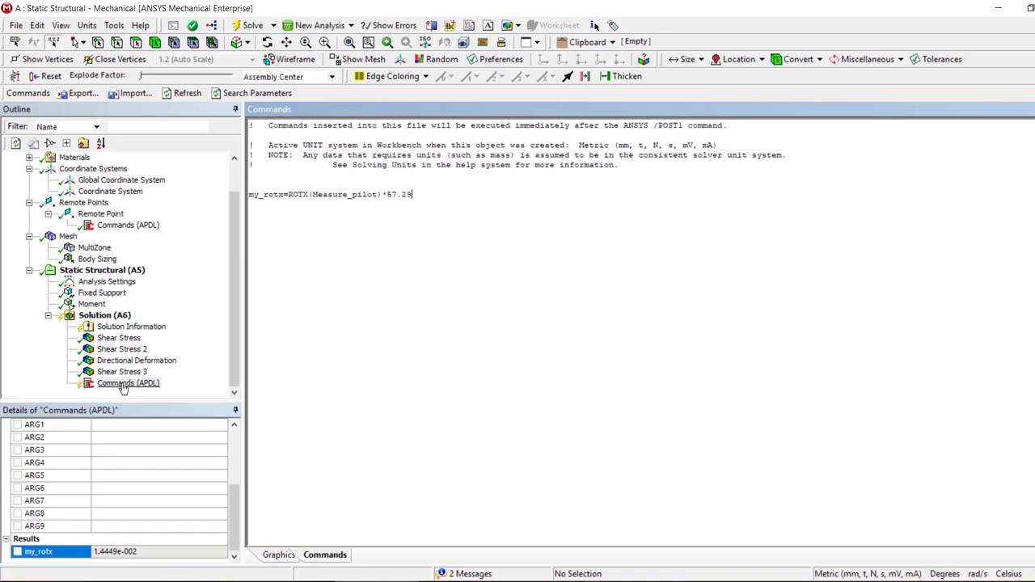
Clear Solution (A6) generated data and re-solve with the 57.29-scaled rotation command
left_click(106, 316)
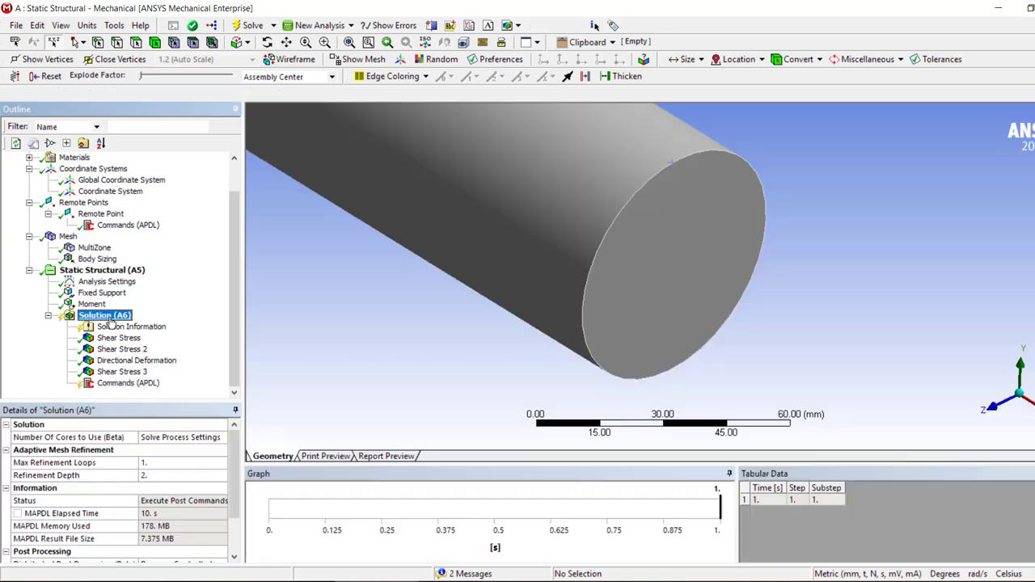
right_click(110, 318)
left_click(152, 387)
left_click(590, 349)
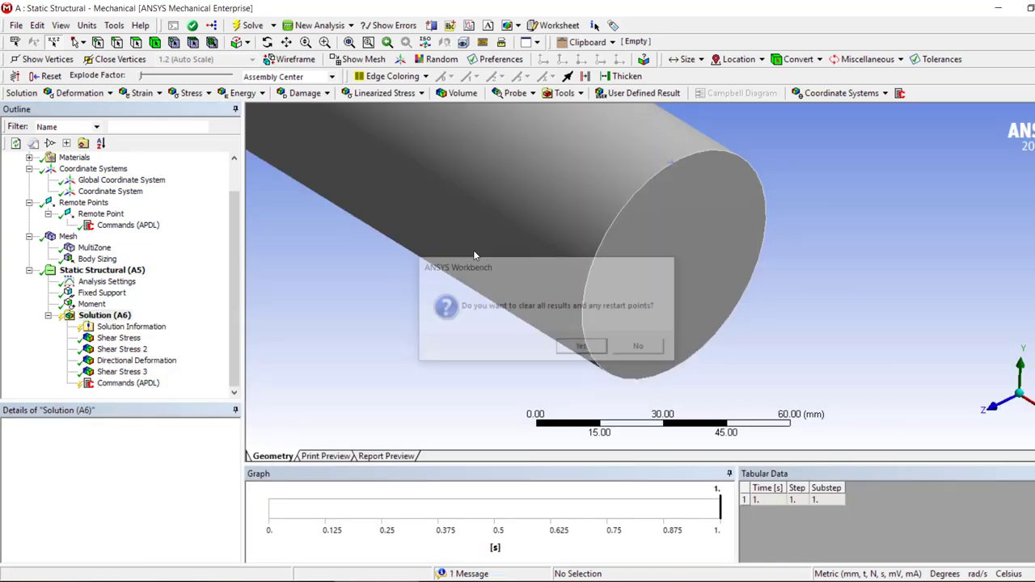
left_click(255, 28)
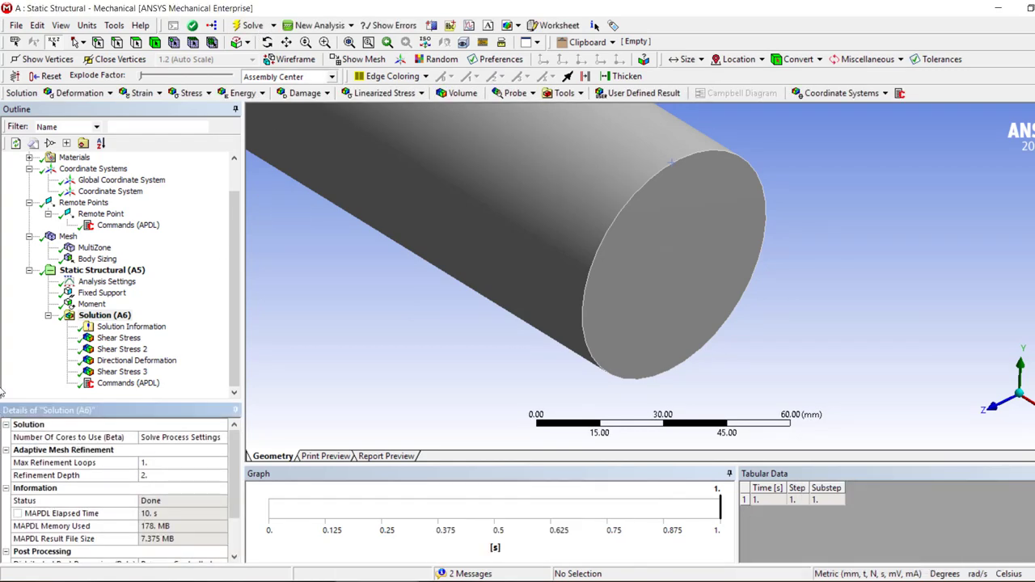
Read my_rotx as 0.82776 degrees and compare it with the textbook's 0.820°
left_click(133, 384)
scroll(215, 496, "down", 3)
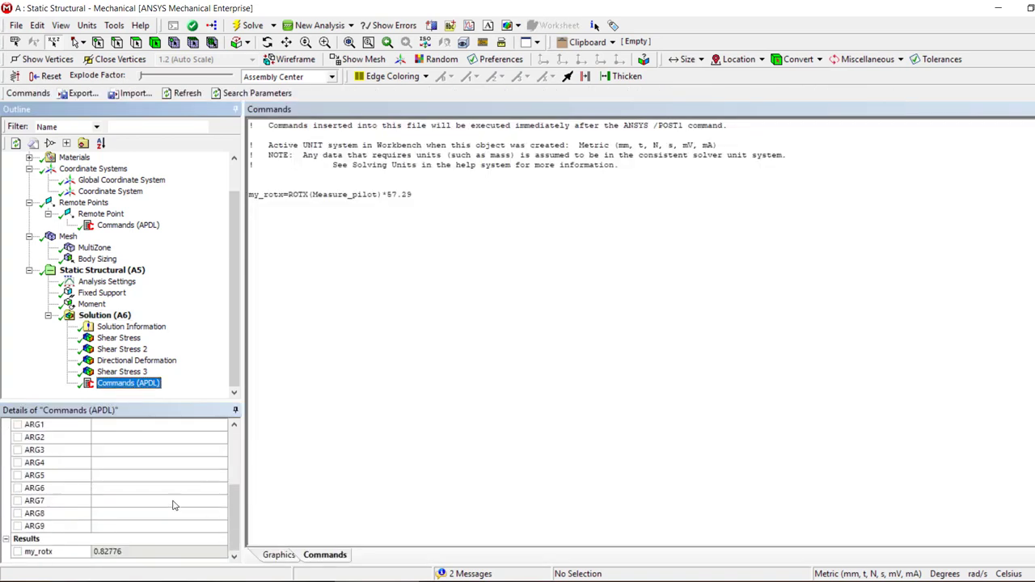
left_click(95, 553)
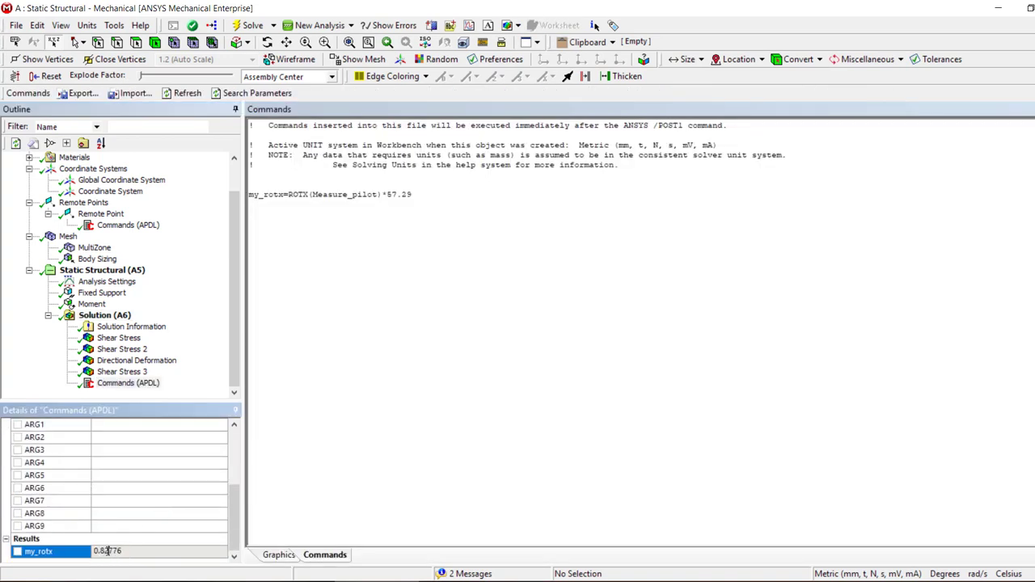
left_click_drag(109, 550, 95, 551)
key("alt+Tab")
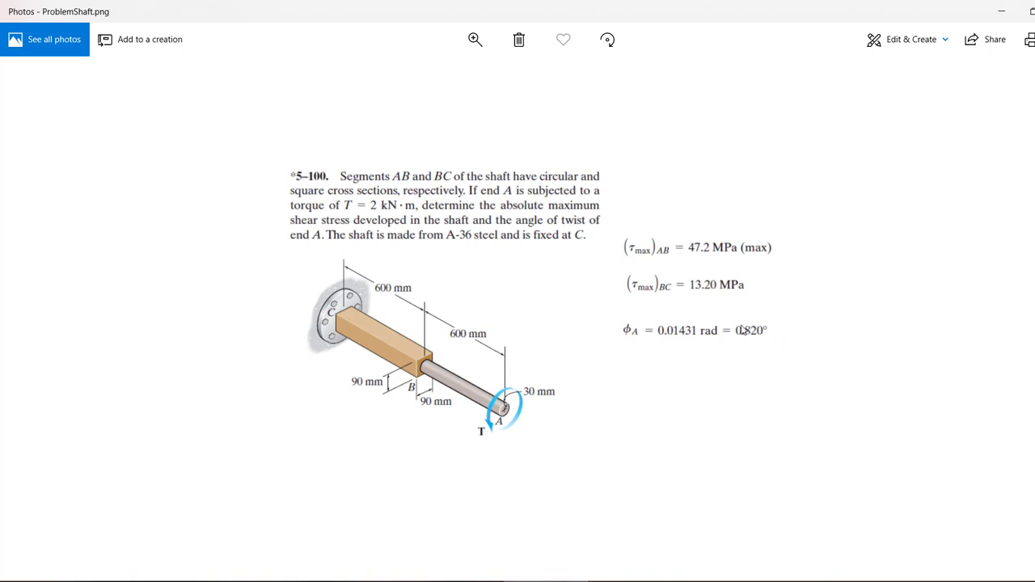
left_click(566, 581)
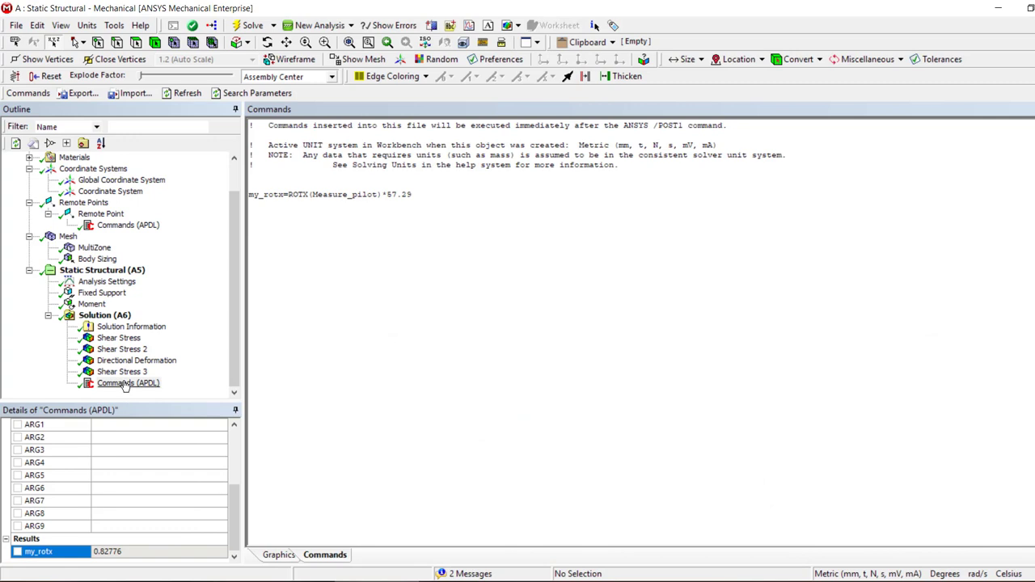
Copy the my_rotx command line twice and rename the first copy to my_roty
left_click(144, 225)
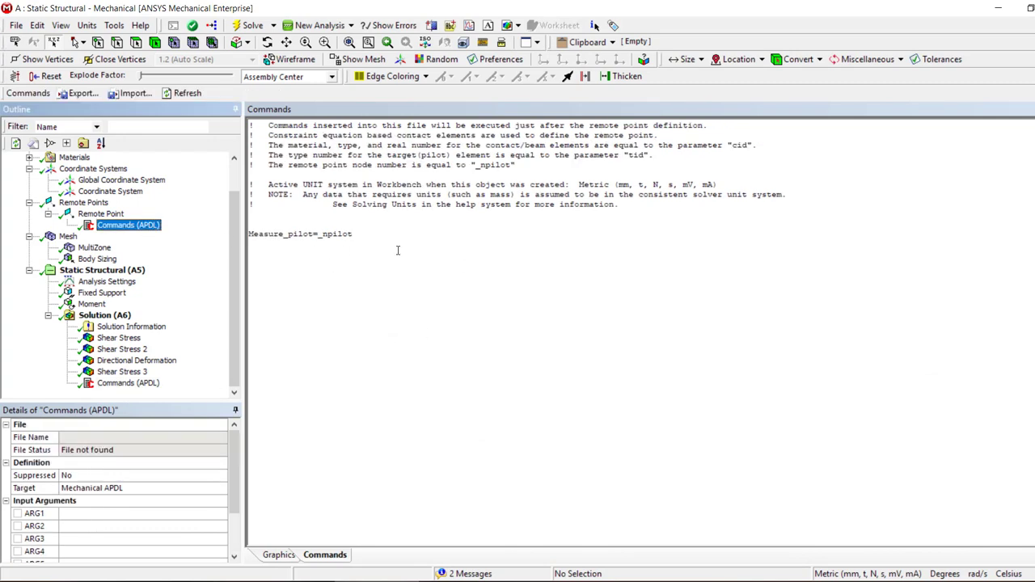
left_click(127, 383)
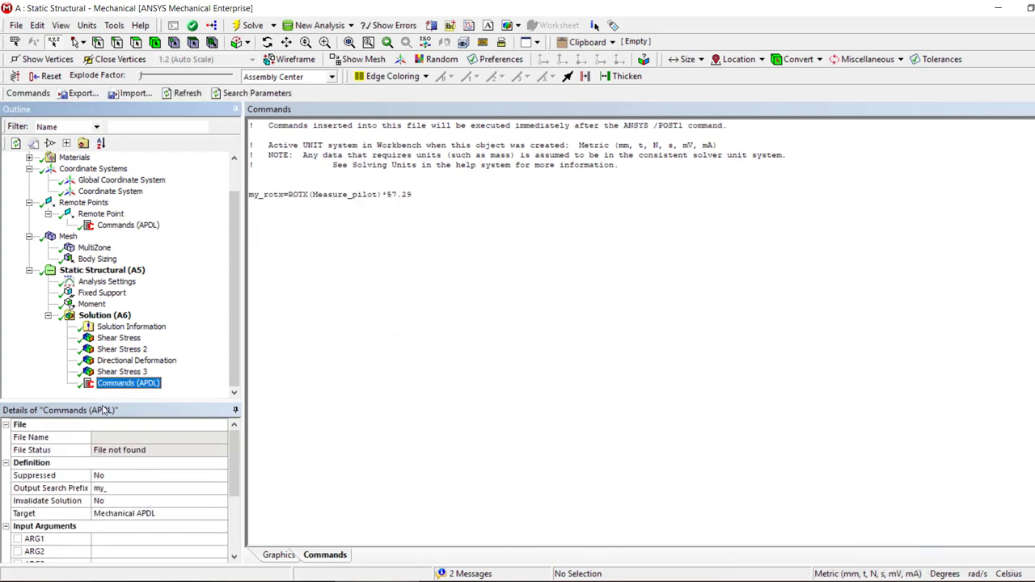
left_click(429, 192)
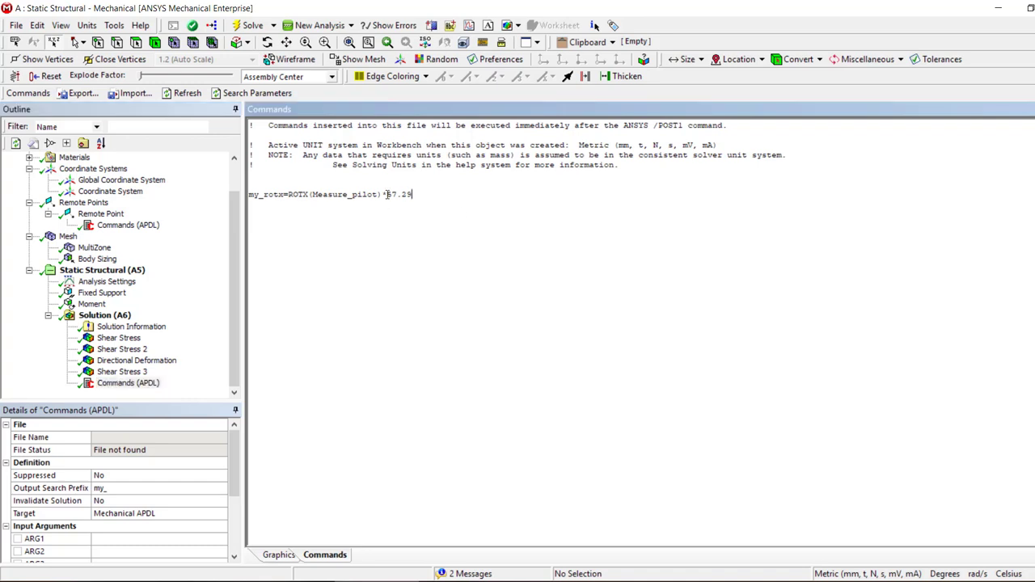
left_click_drag(413, 194, 248, 194)
key("ctrl+c")
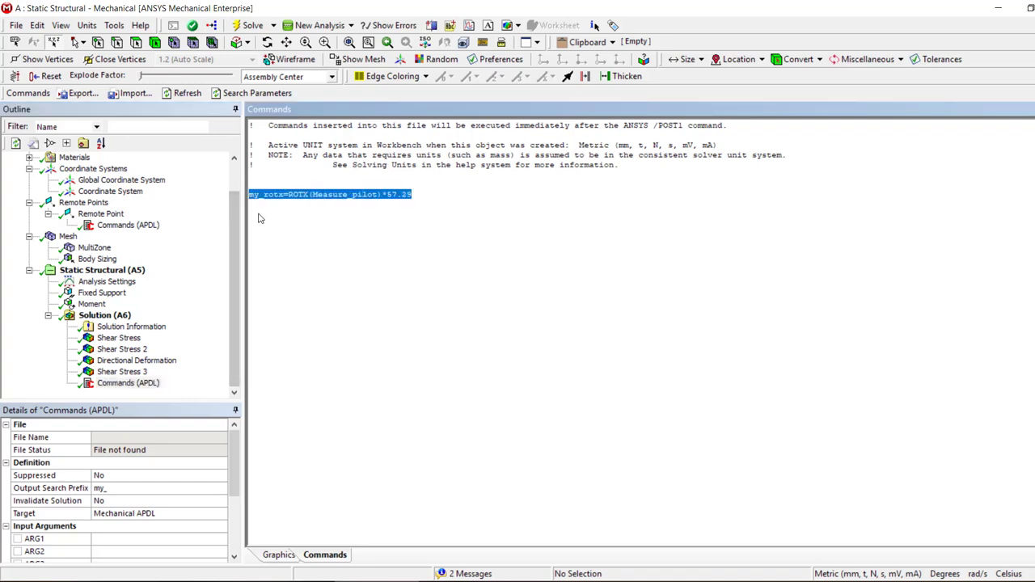
left_click(258, 217)
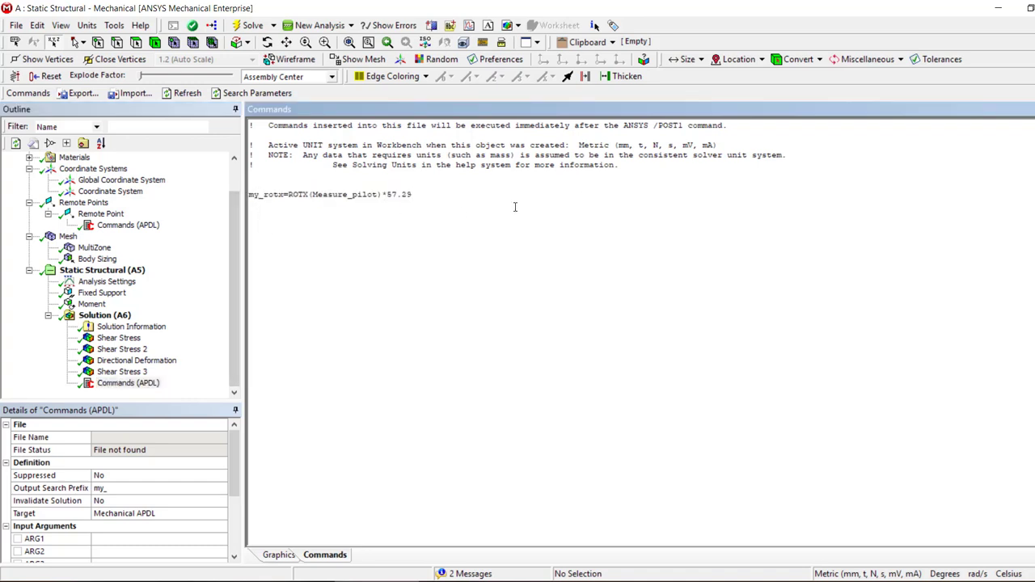
key("ctrl+v")
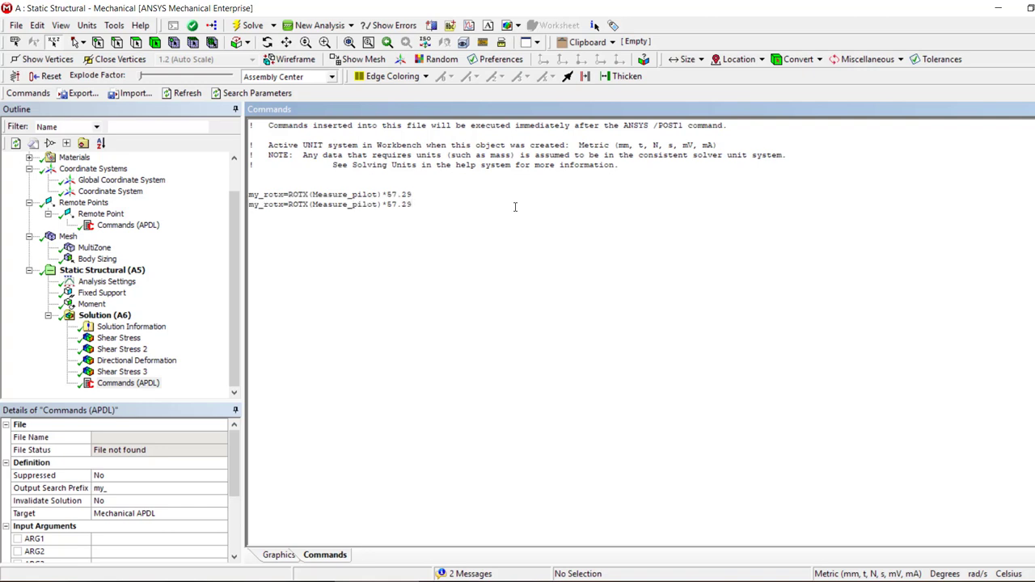
key("ctrl+v")
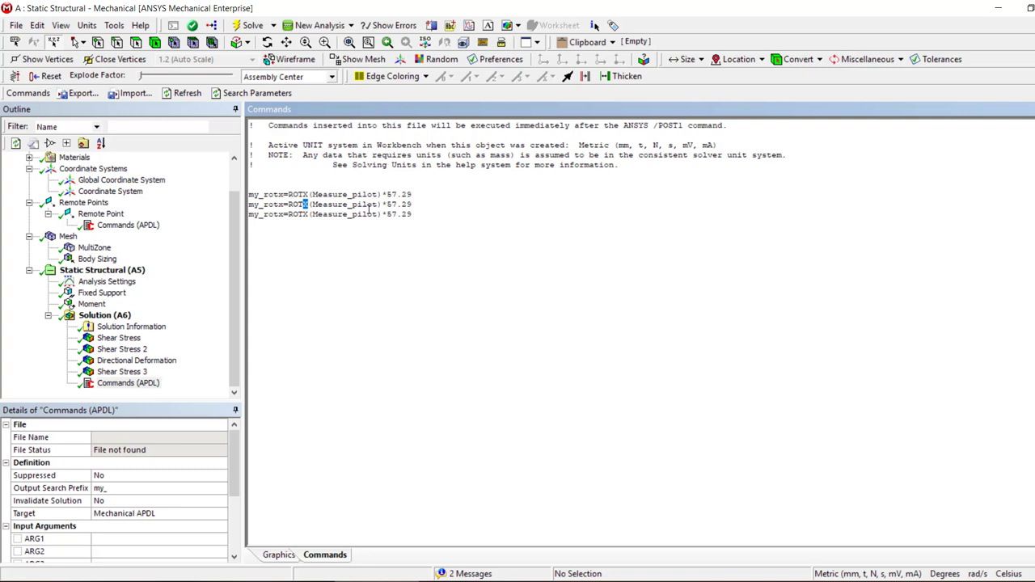
key("Left")
key("shift+Left")
type("y")
Solve with the three rotation commands and check the resulting values
left_click(249, 26)
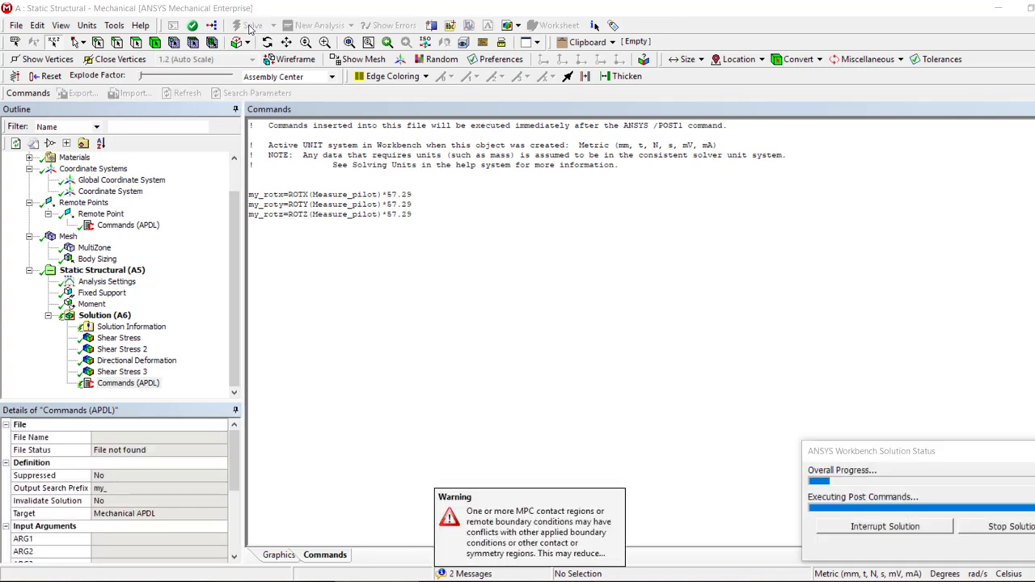
key("alt+space")
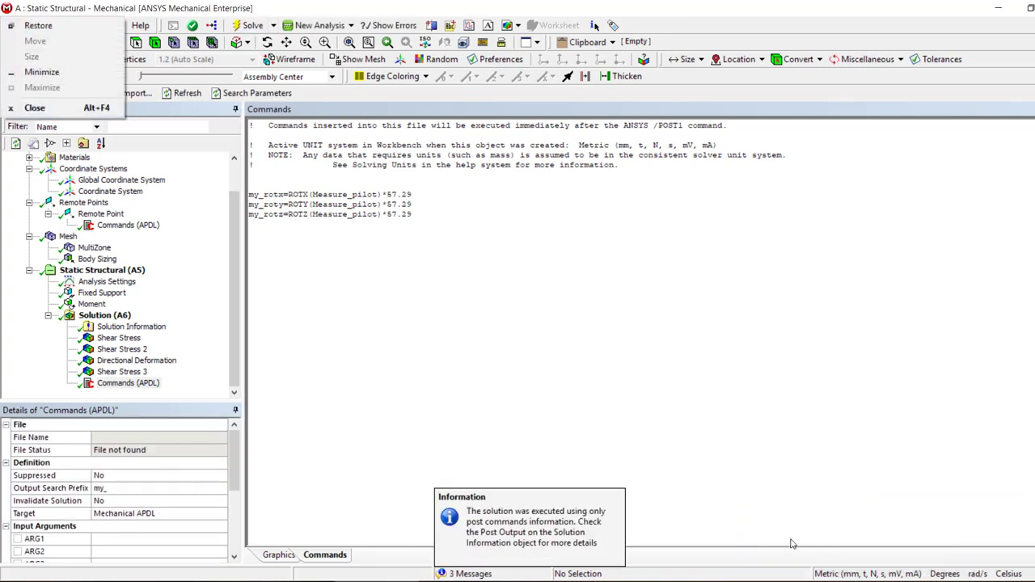
key("Escape")
scroll(113, 481, "down", 5)
left_click(113, 546)
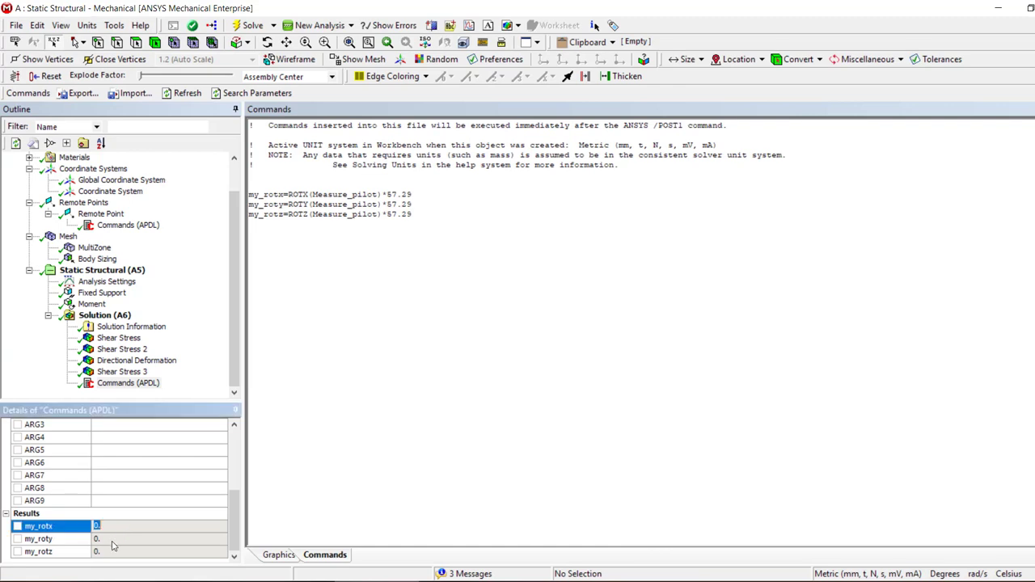
Clear generated data, re-solve, and read my_roty 6.2572e-006 and my_rotz -8.4276e-008
left_click(112, 538)
right_click(106, 317)
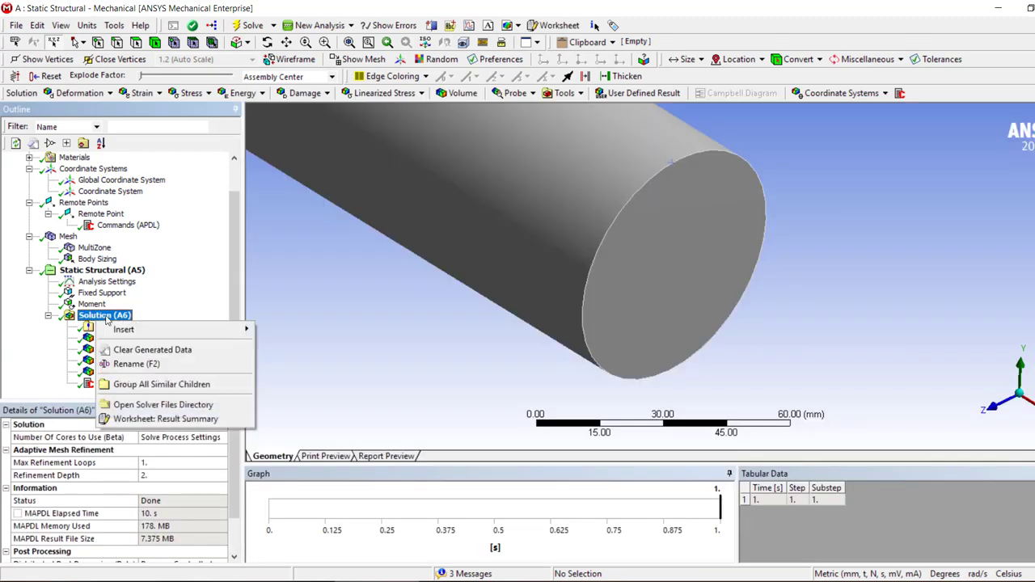
left_click(121, 349)
left_click(579, 348)
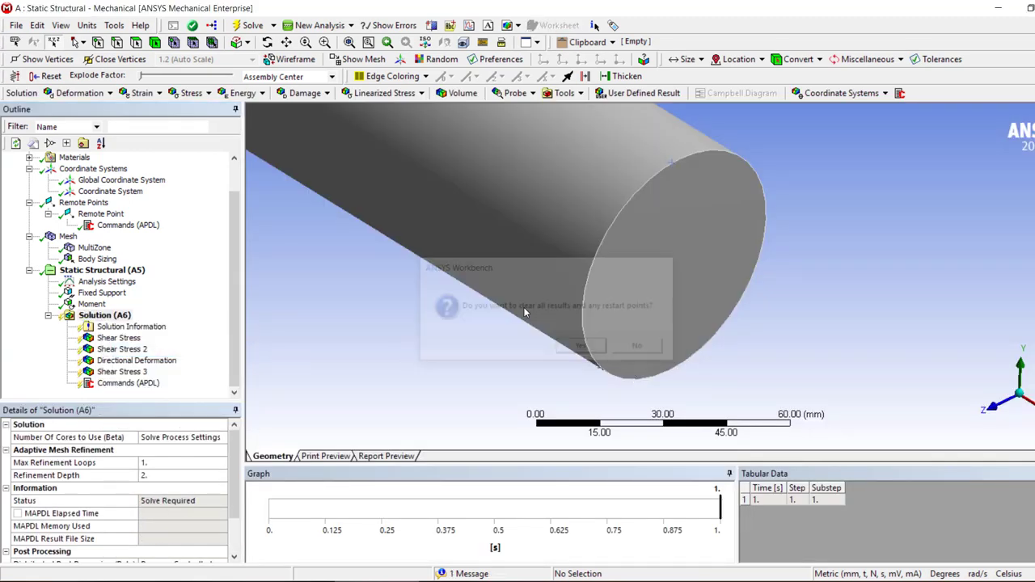
left_click(242, 25)
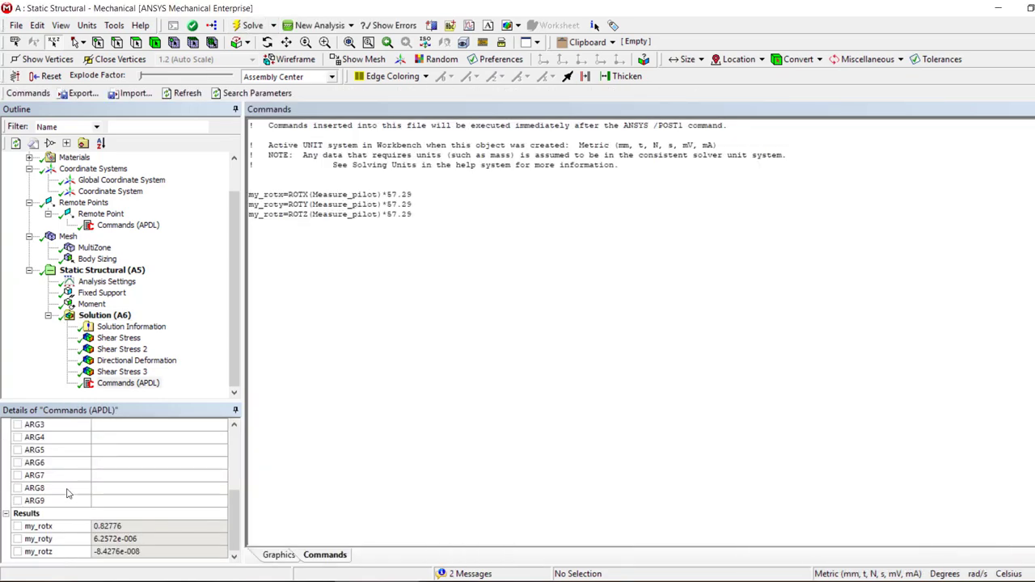
left_click(132, 543)
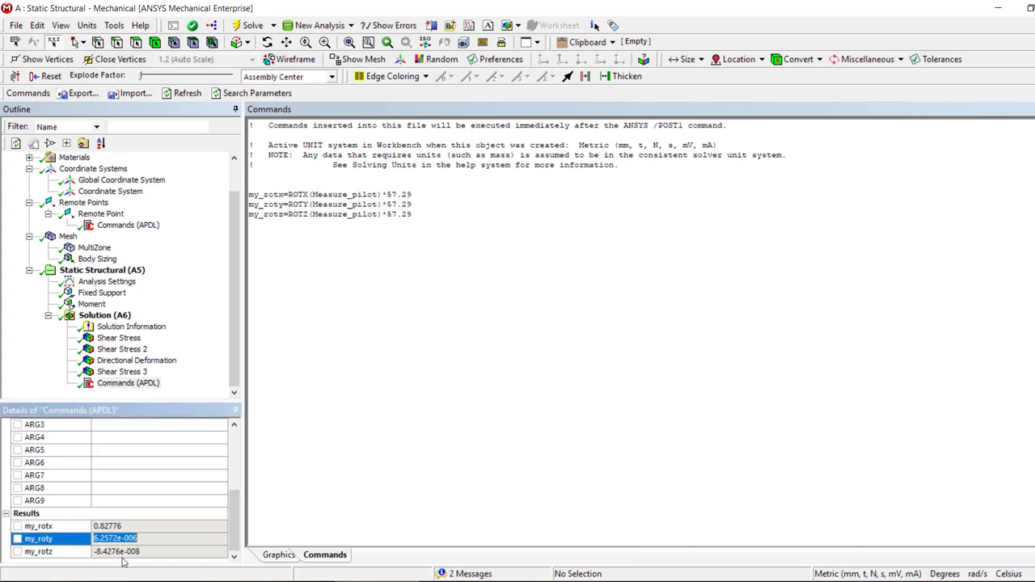
Select the my_rotz result (-8.4276e-008) for comparison with the textbook's 0.820° answer
left_click(124, 552)
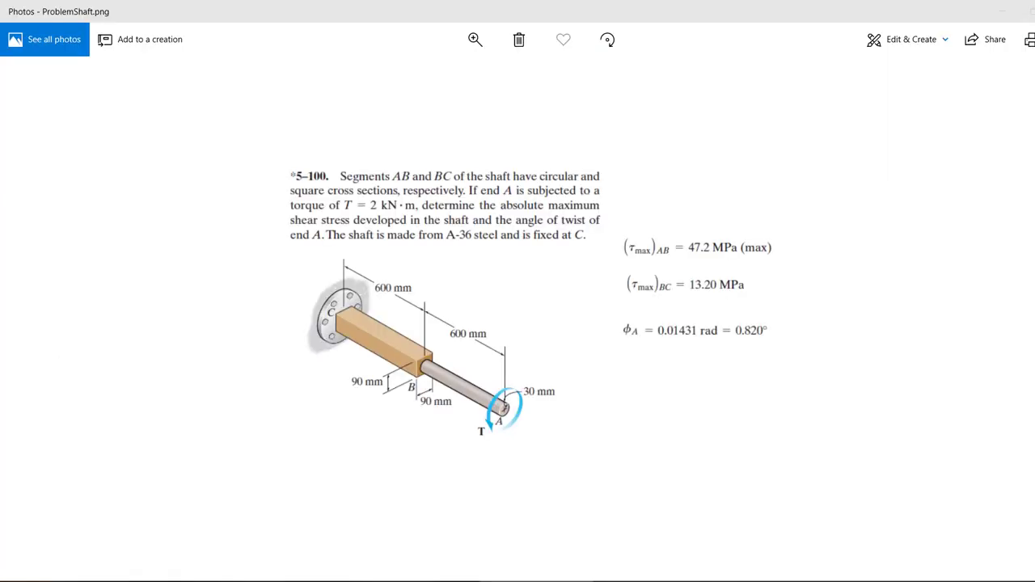